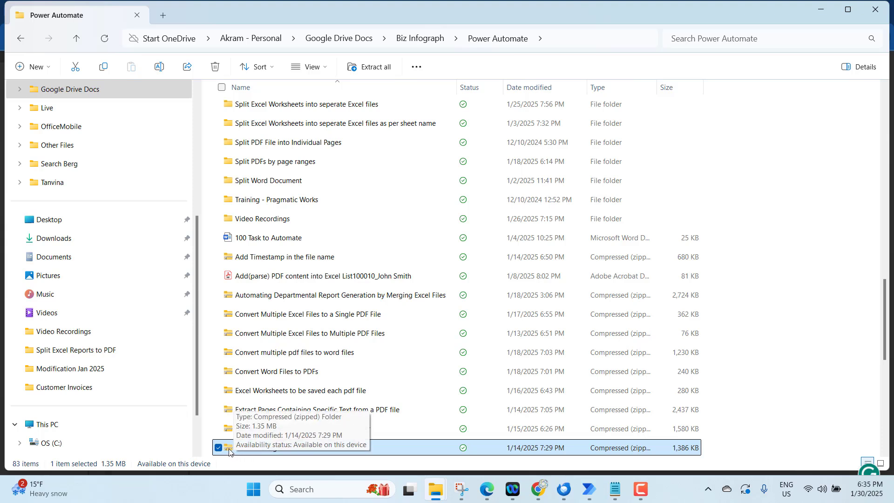
- Copy the Extracted Pages from PDF folder out of its zip archive into Video Recordings, and open the copy with a wider Name column
double_click(229, 450)
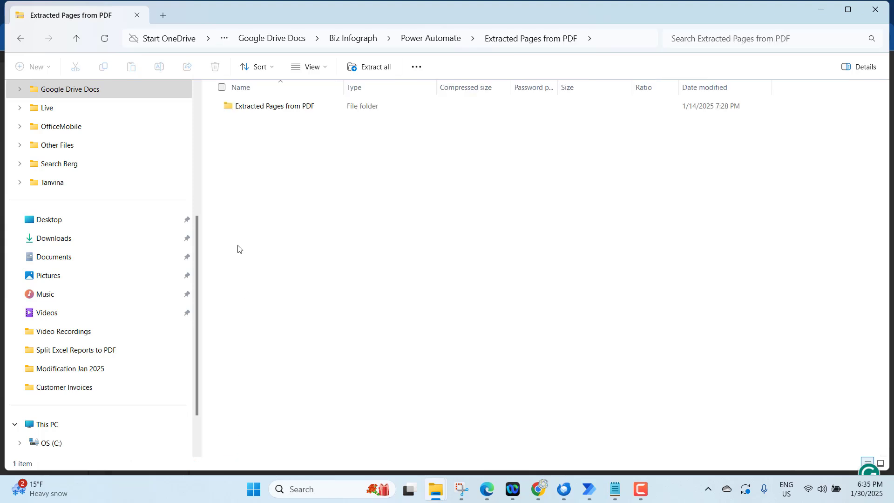
left_click(264, 114)
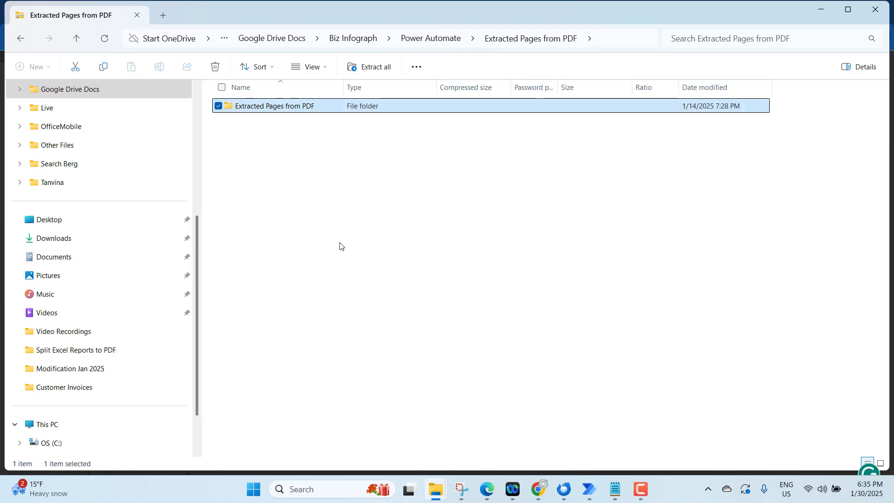
mouse_move(430, 490)
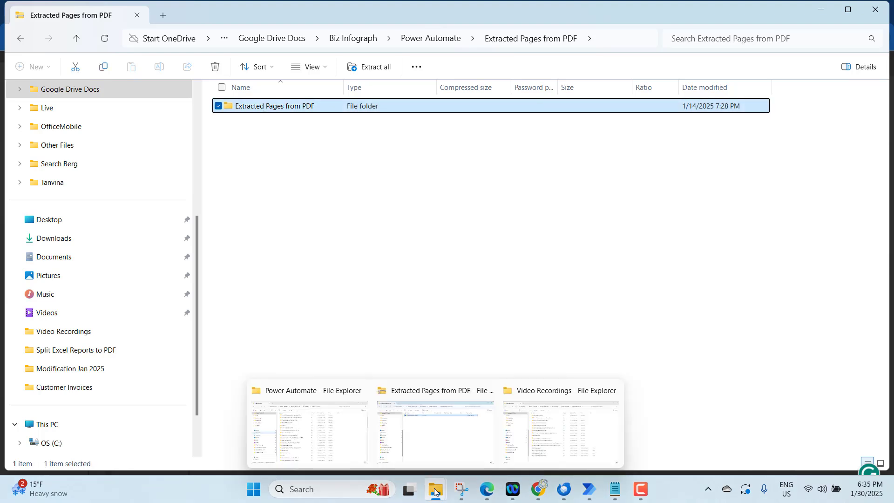
left_click(563, 459)
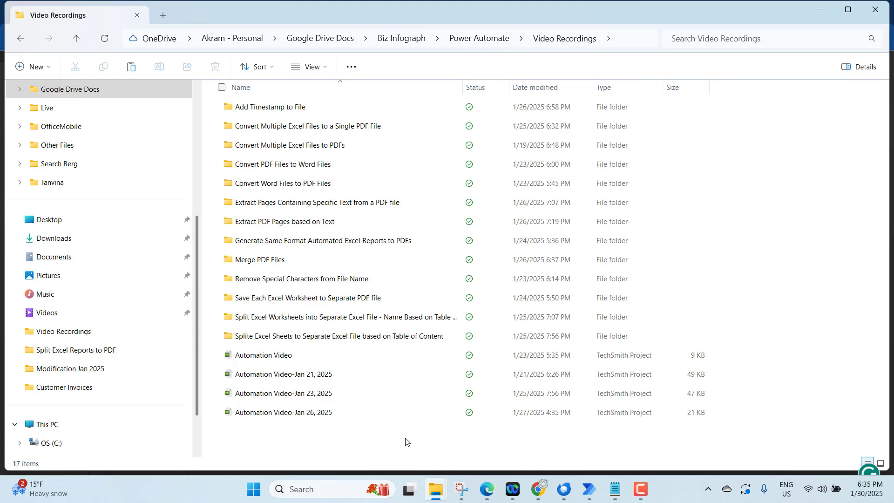
key("ctrl+v")
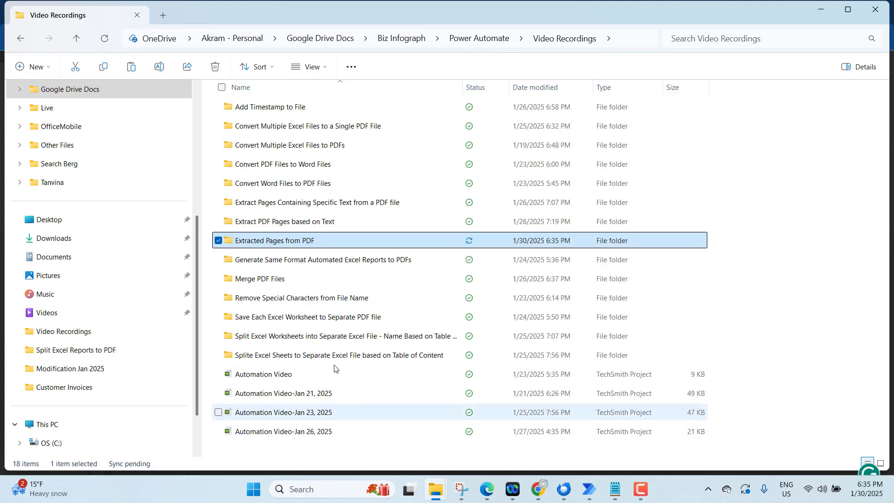
double_click(258, 243)
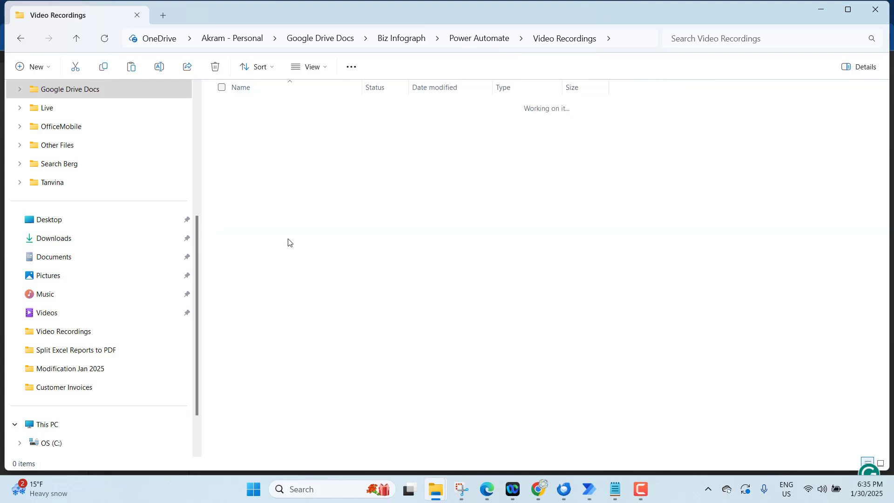
left_click_drag(362, 89, 457, 90)
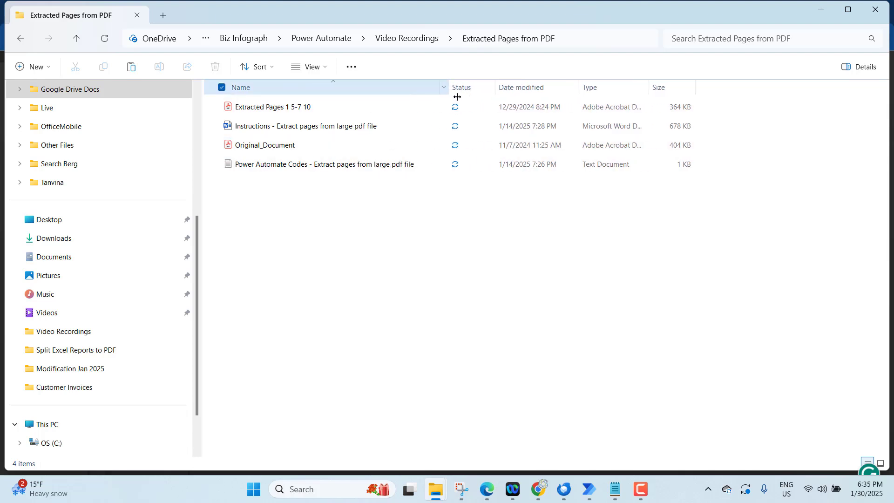
- Open Original_Document in a maximized window, look through its first pages, and close it
left_click(265, 146)
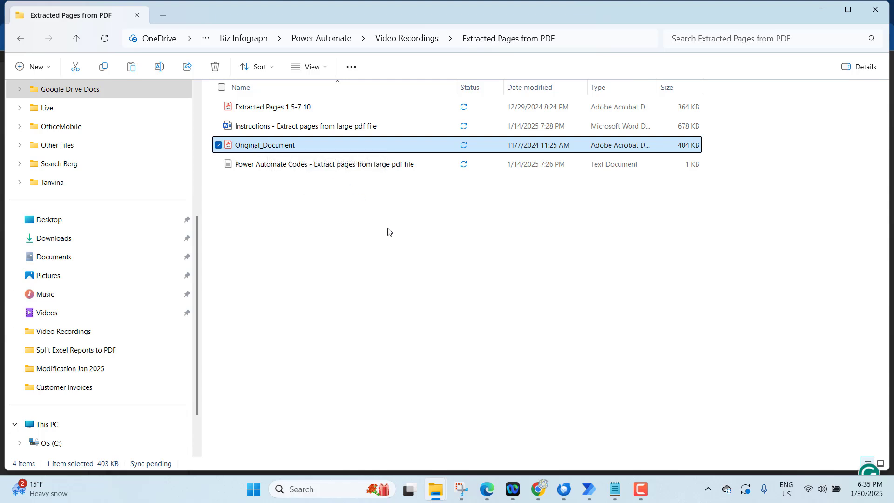
key("Return")
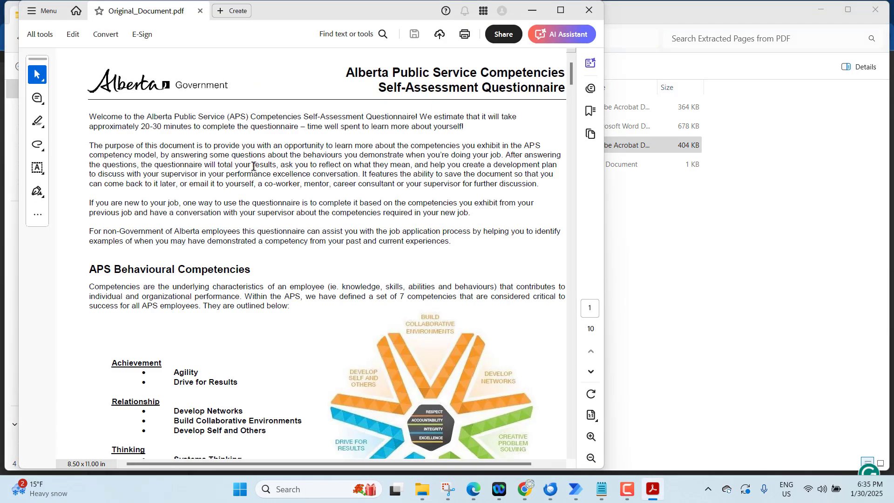
left_click(561, 10)
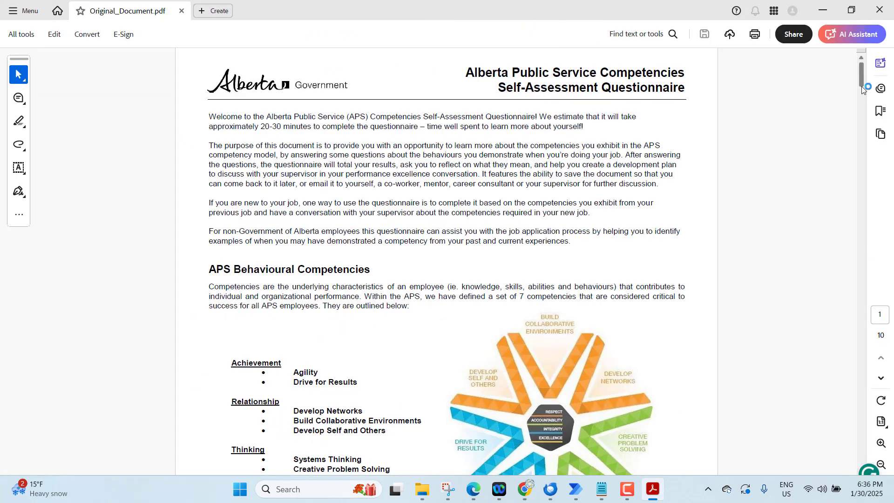
left_click_drag(861, 85, 870, 173)
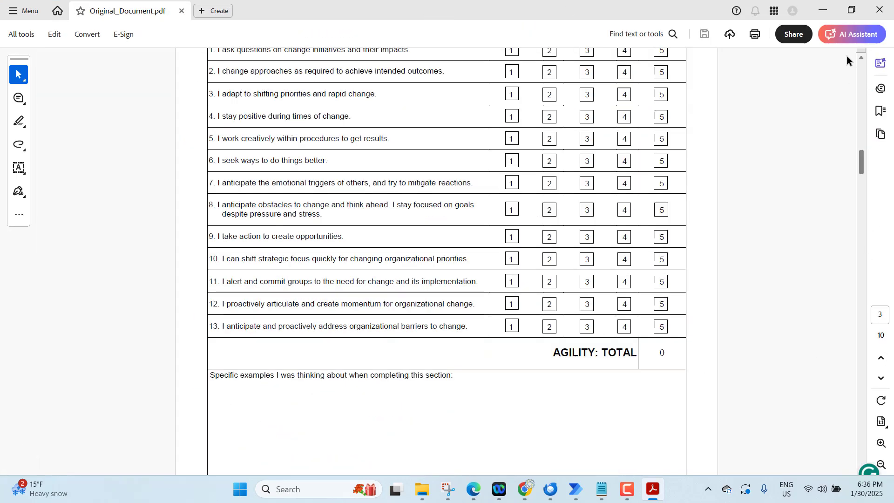
left_click(880, 11)
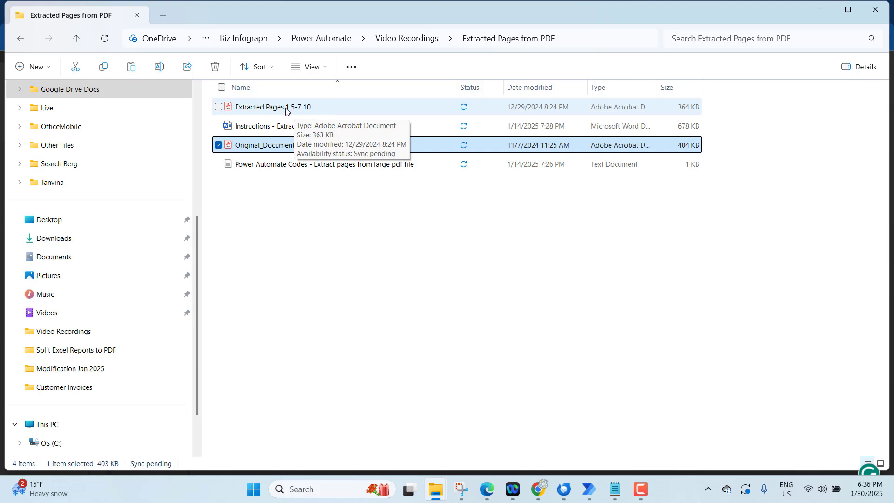
- Delete the Extracted Pages 1 5-7 10 PDF from the copied folder
left_click(270, 112)
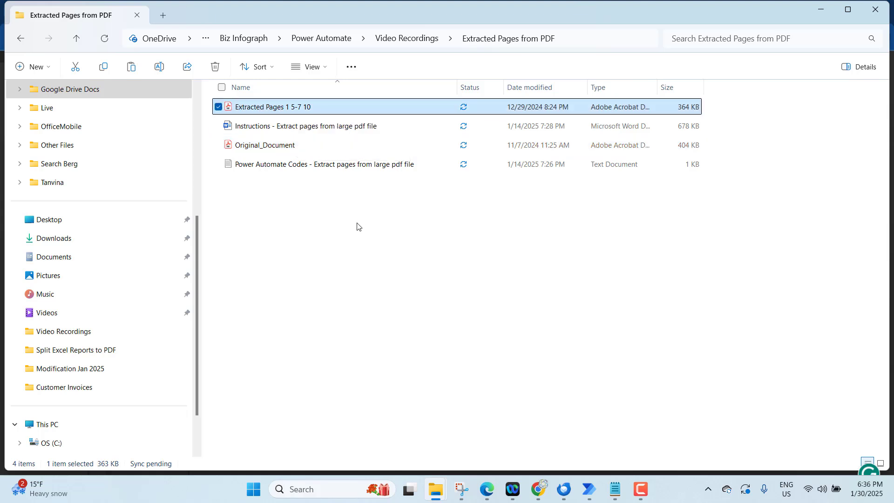
key("Delete")
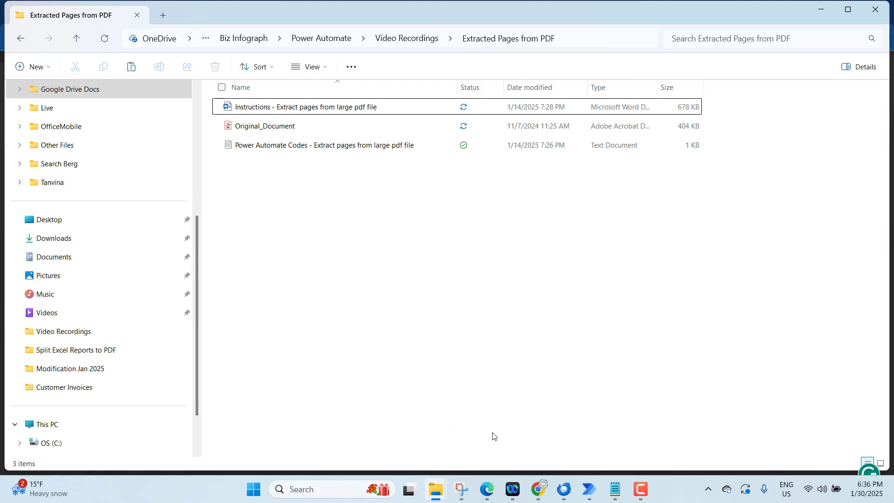
- Switch to Power Automate and create a new flow named "Test - Extract Pages" with Power Fx left off
left_click(589, 489)
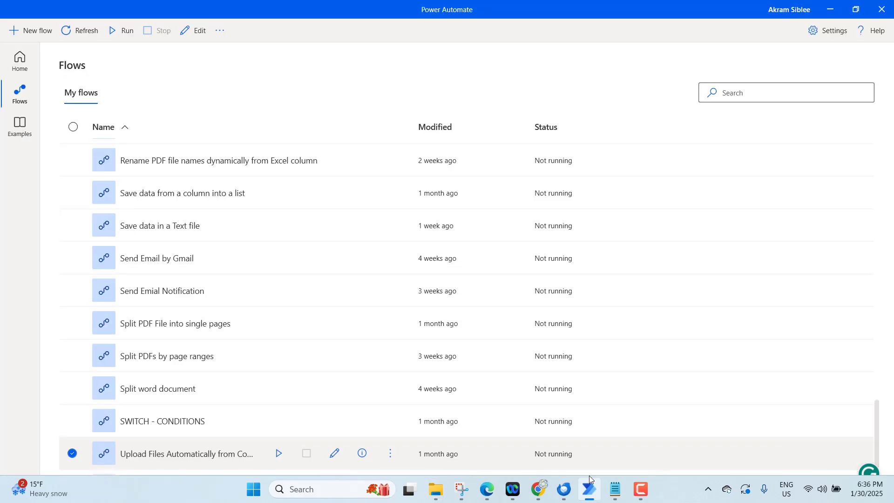
left_click(307, 490)
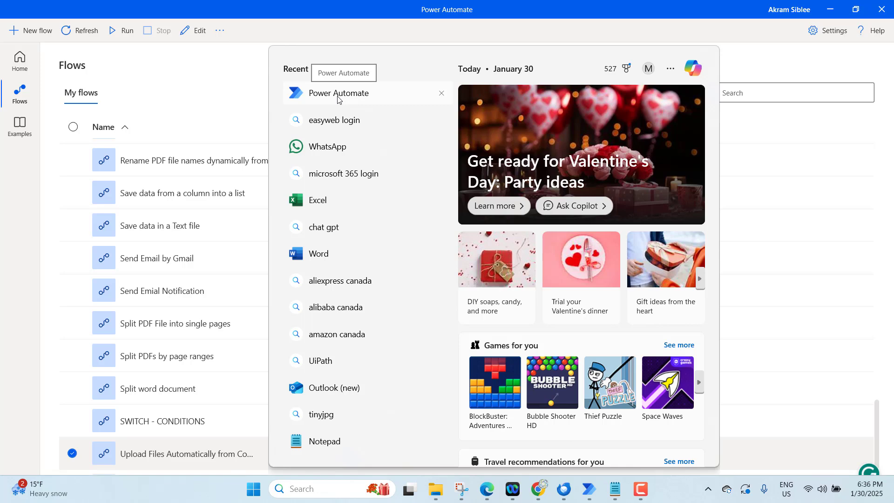
left_click(37, 191)
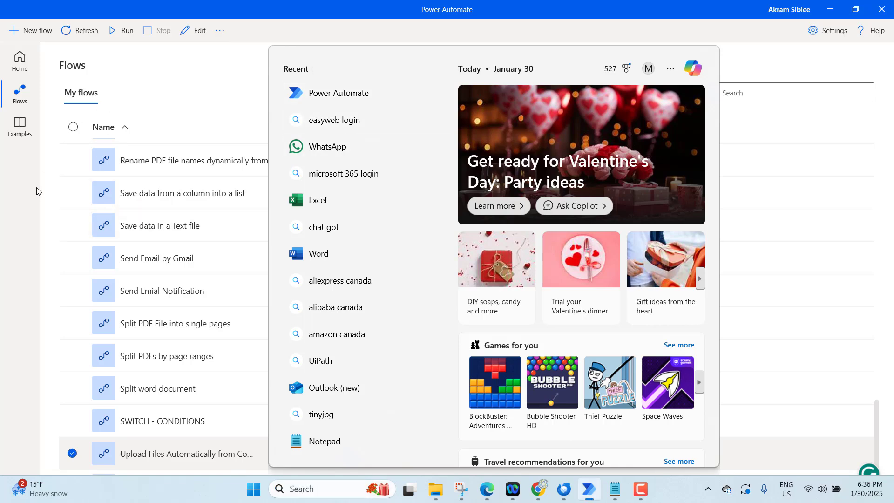
left_click(36, 32)
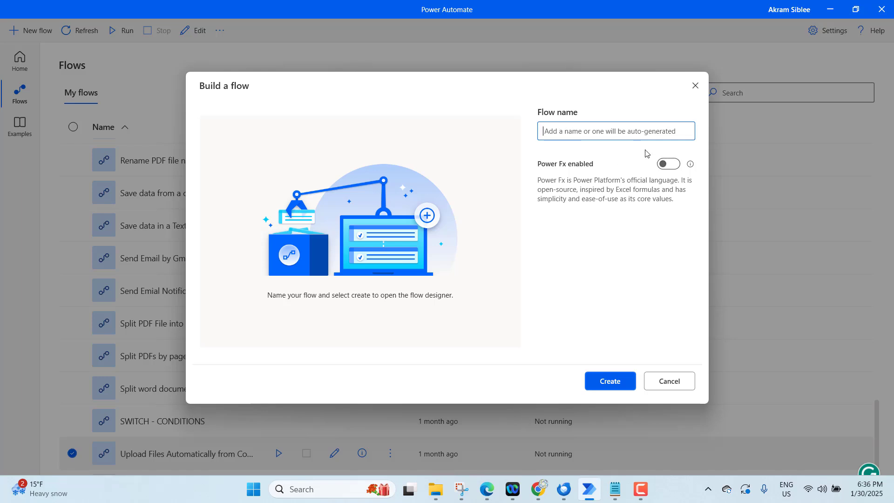
type("T")
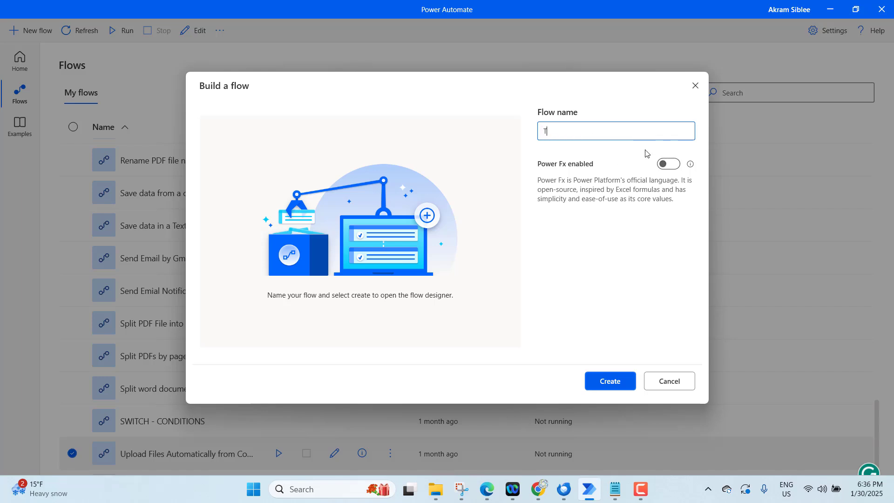
type("est - Extract Pages")
left_click(608, 380)
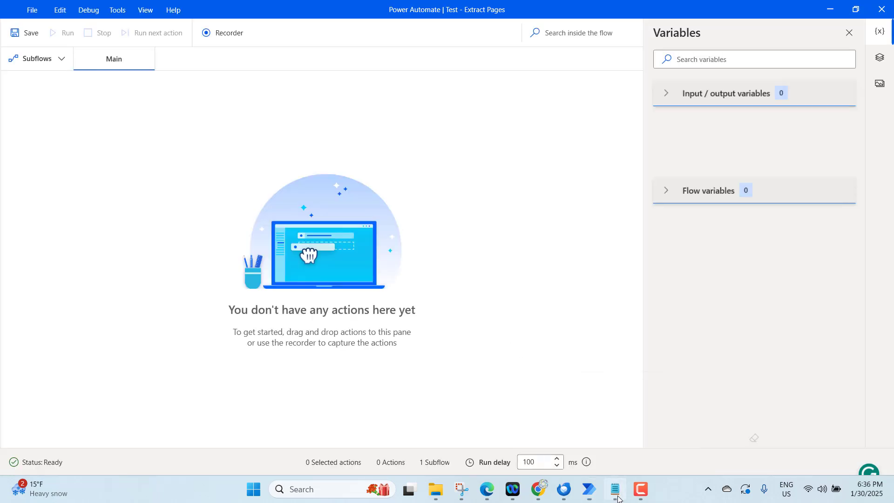
left_click(613, 490)
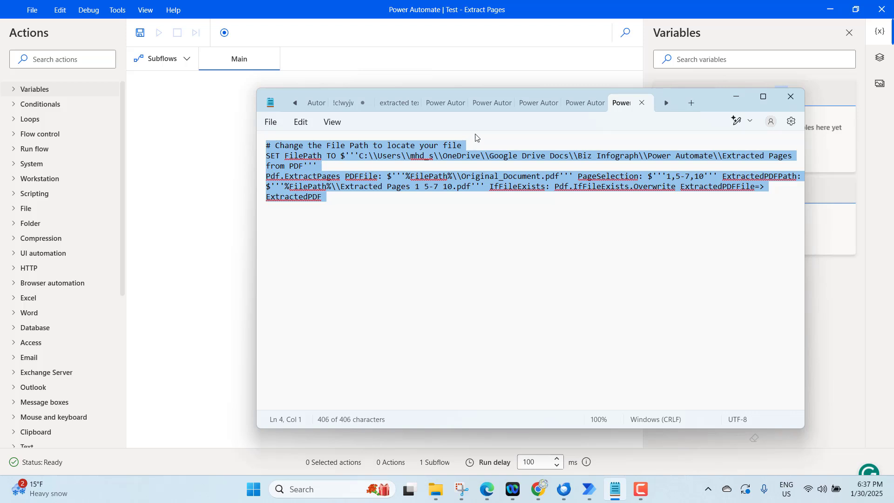
left_click(398, 235)
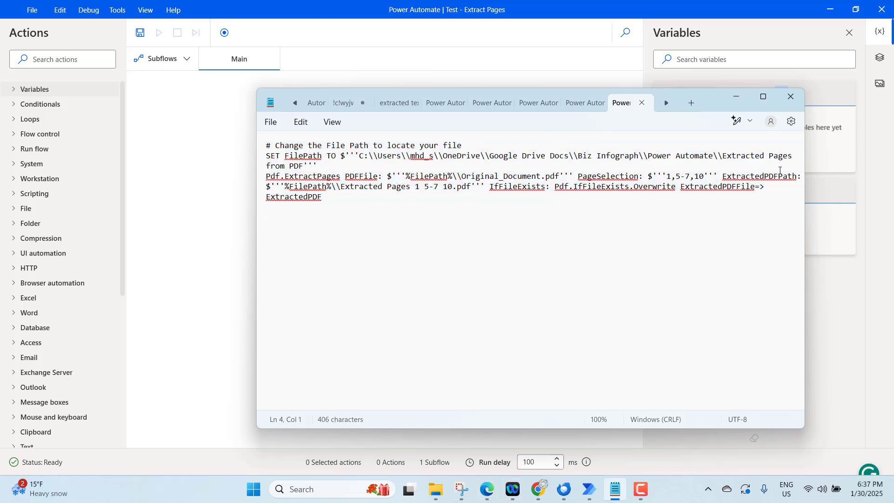
left_click(791, 97)
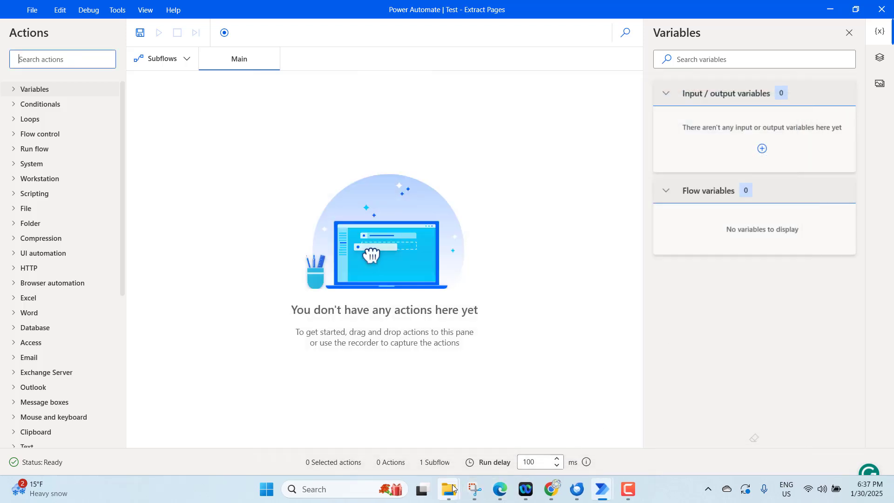
- Copy all the code from the "Power Automate Codes - Extract pages from large pdf file" text file and paste it into the flow's Main subflow
mouse_move(449, 488)
left_click(551, 455)
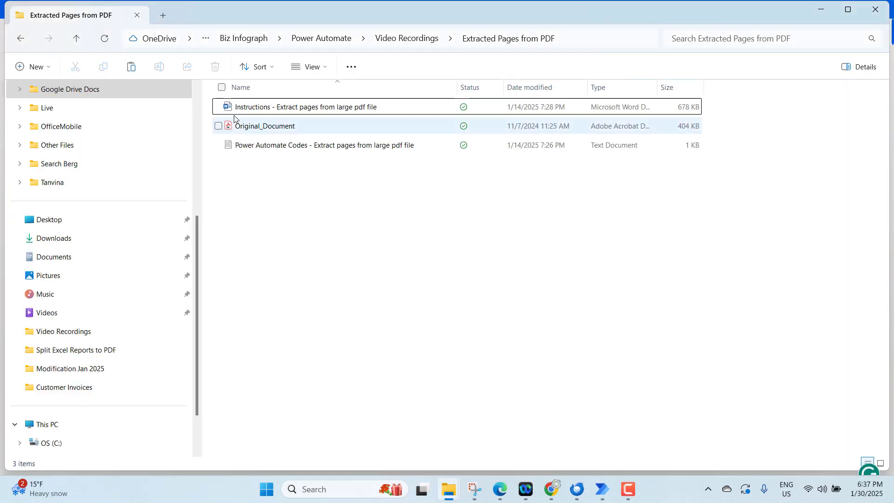
double_click(259, 147)
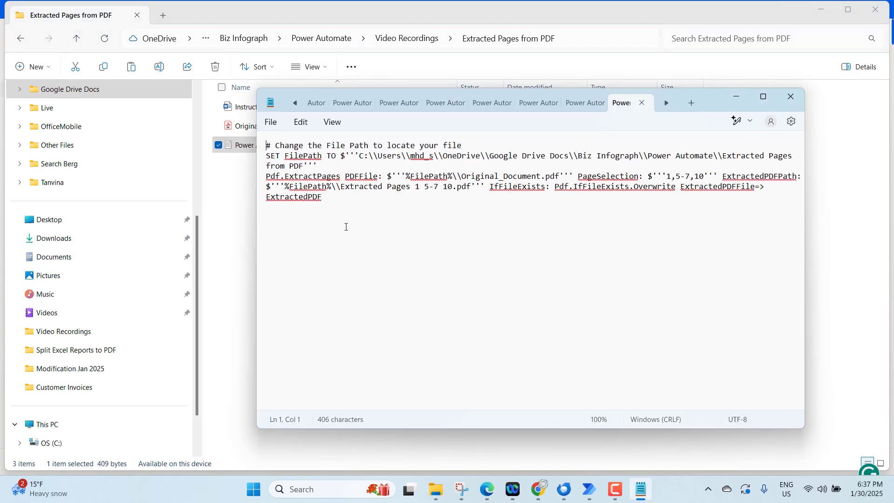
key("ctrl+a")
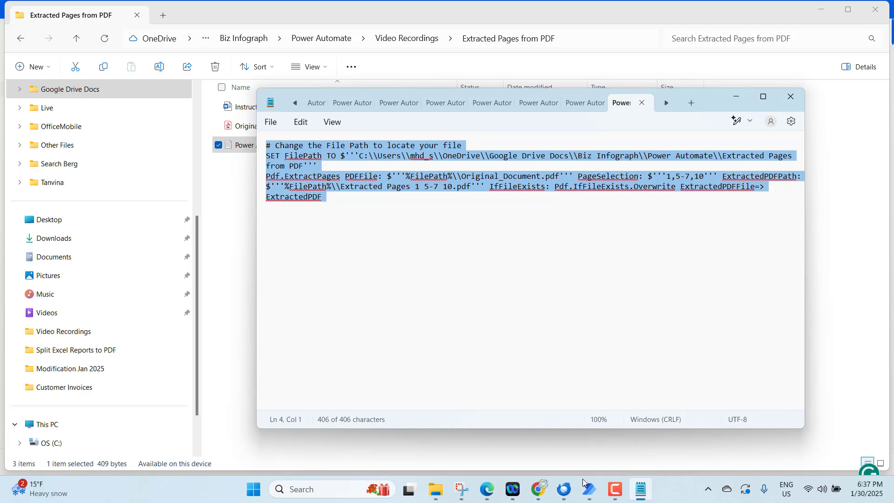
left_click(588, 489)
left_click(651, 430)
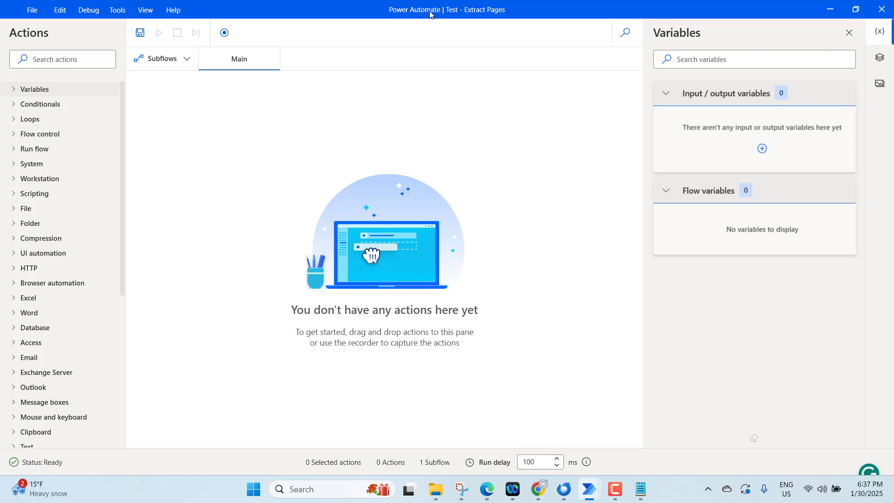
key("ctrl+v")
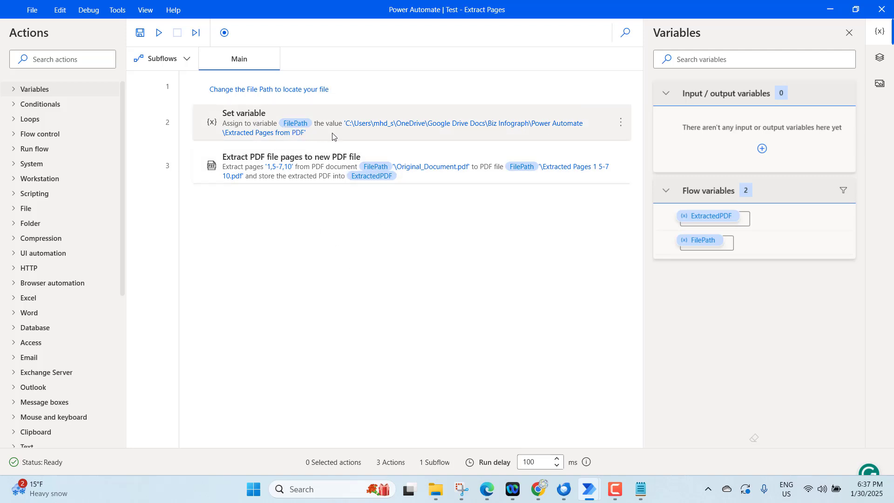
- Copy the path of the Extracted Pages from PDF folder inside Video Recordings in File Explorer
mouse_move(436, 491)
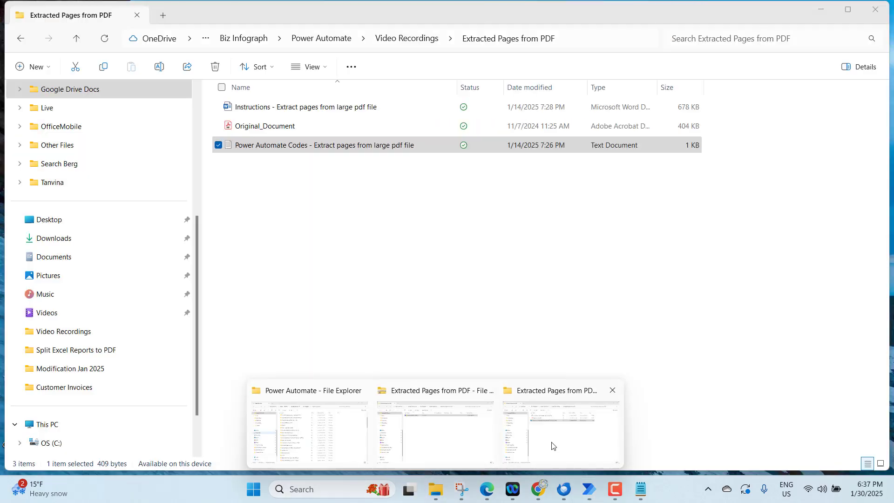
left_click(555, 445)
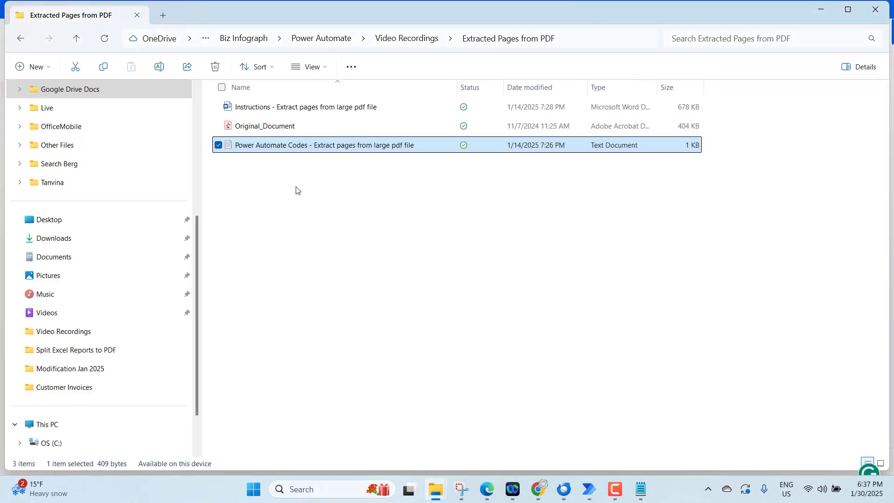
left_click(416, 40)
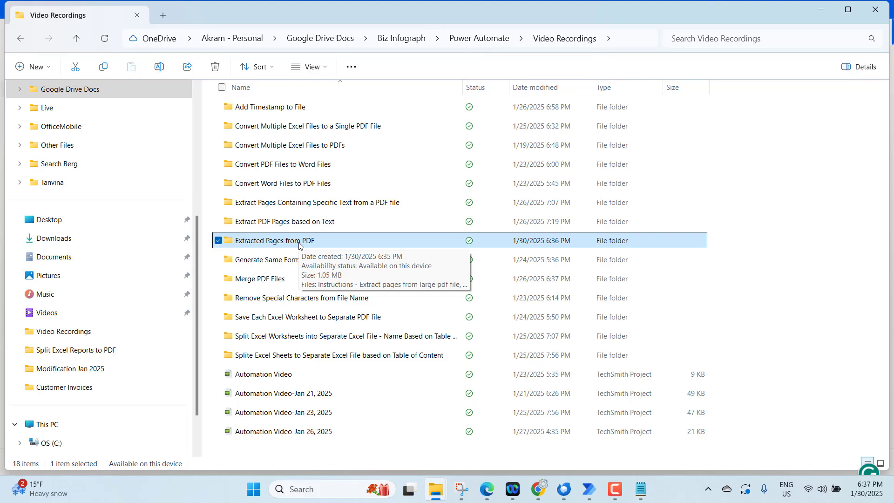
right_click(299, 246)
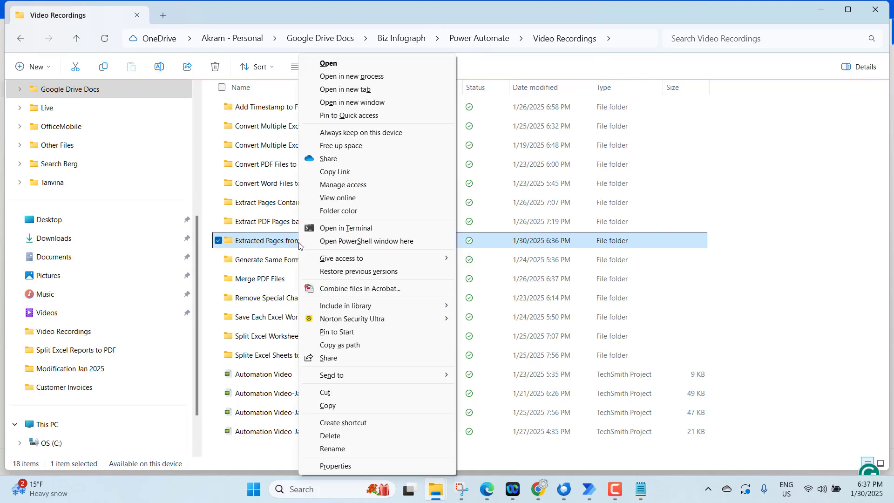
left_click(341, 349)
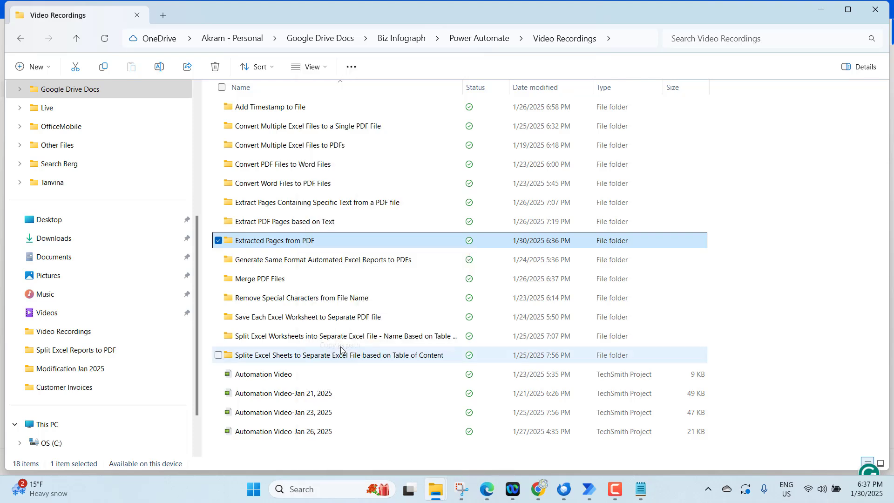
- In Power Automate, replace the FilePath variable's value with the copied Extracted Pages from PDF folder path, without quotation marks, and save the action
key("alt+Tab")
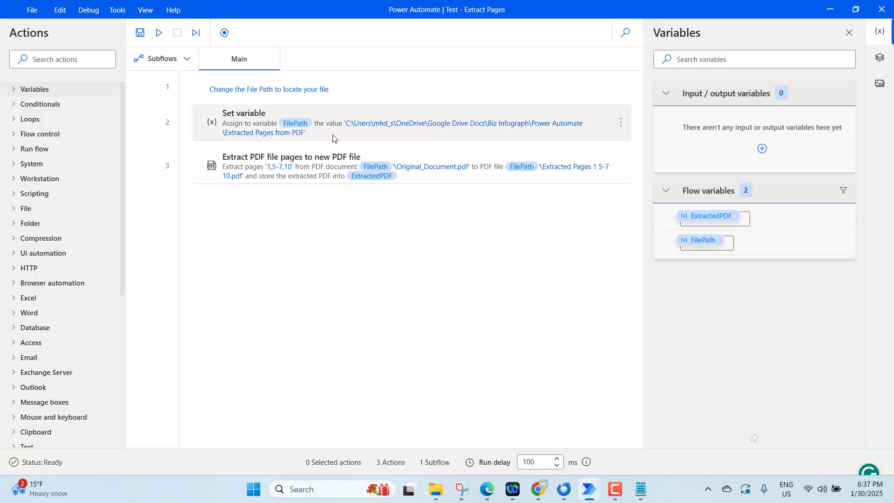
left_click(345, 135)
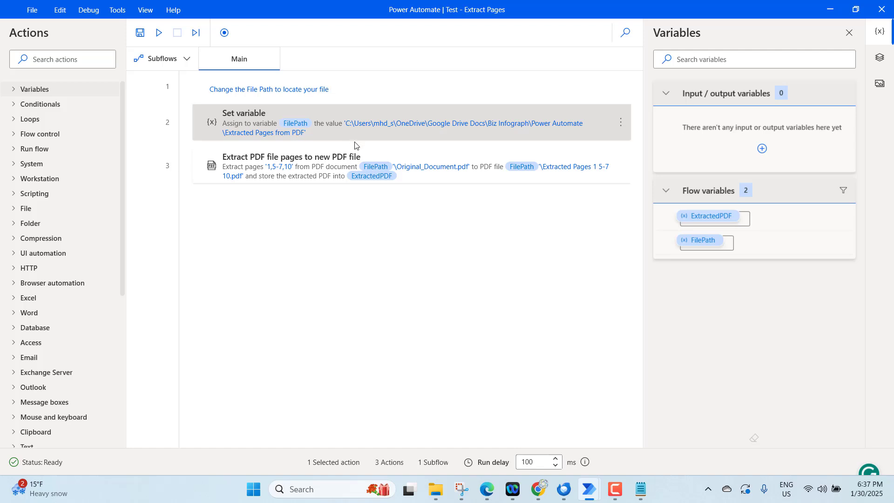
double_click(354, 141)
left_click_drag(339, 243, 293, 210)
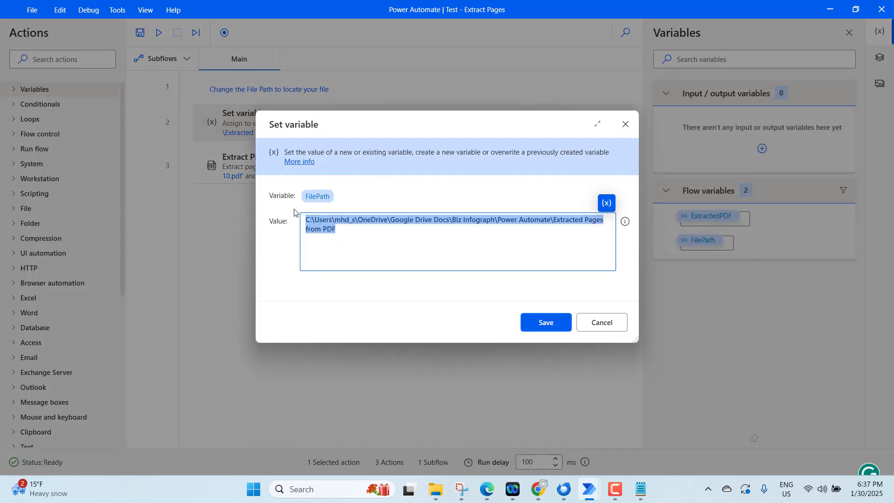
key("BackSpace")
key("ctrl+v")
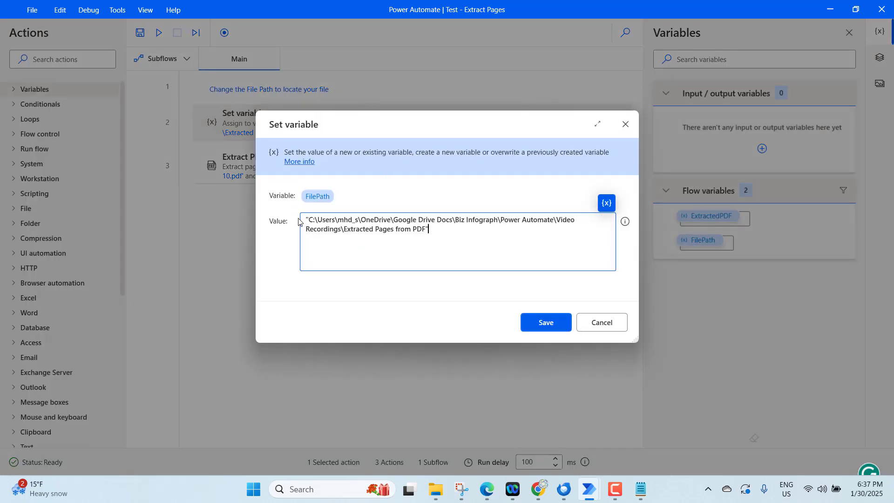
key("BackSpace")
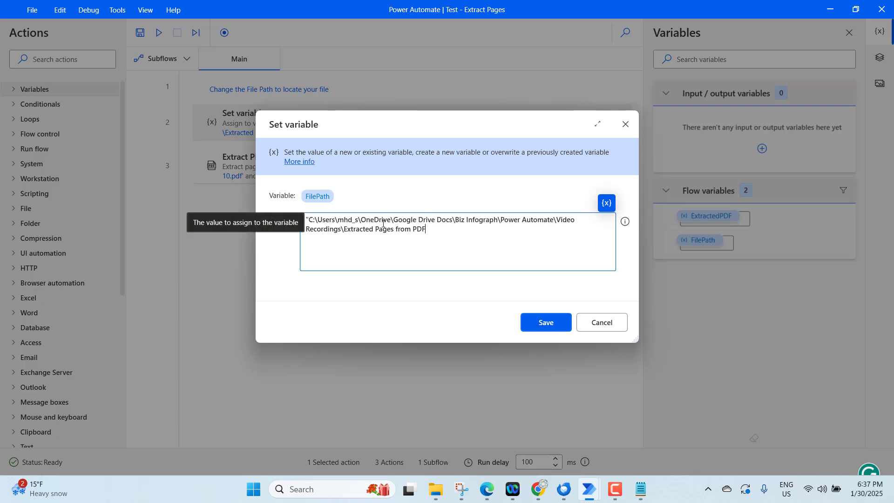
left_click(310, 220)
key("BackSpace")
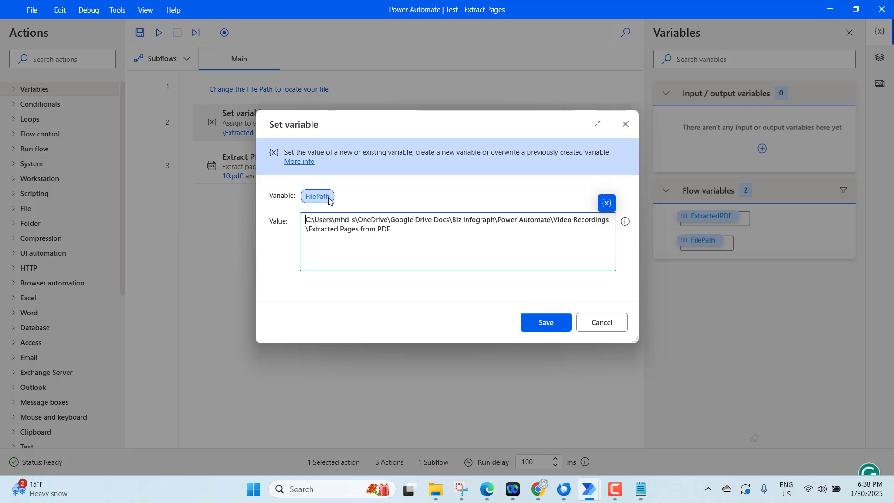
left_click(540, 320)
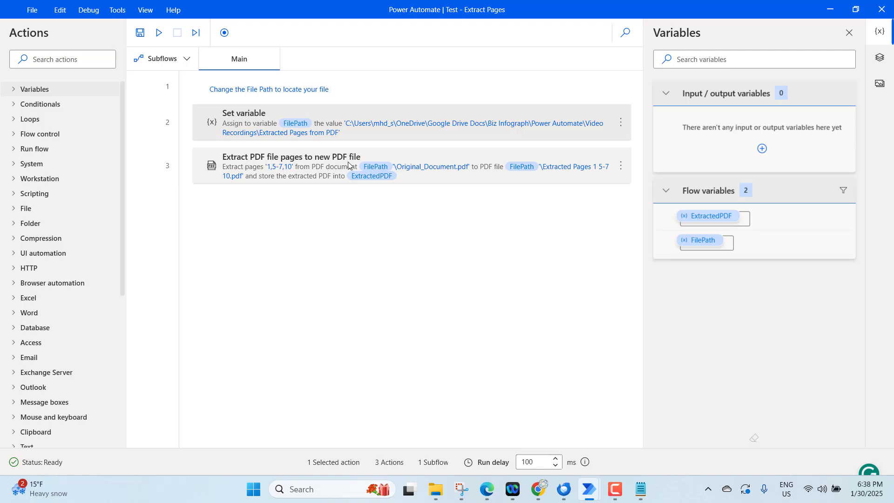
- Open the Extract PDF file pages action for editing and check the source PDF's file name in the Extracted Pages from PDF folder
left_click(409, 161)
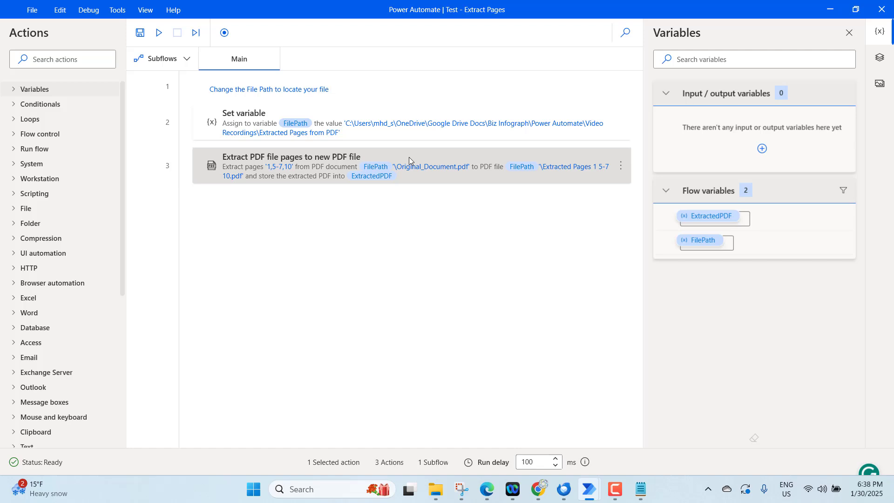
double_click(409, 161)
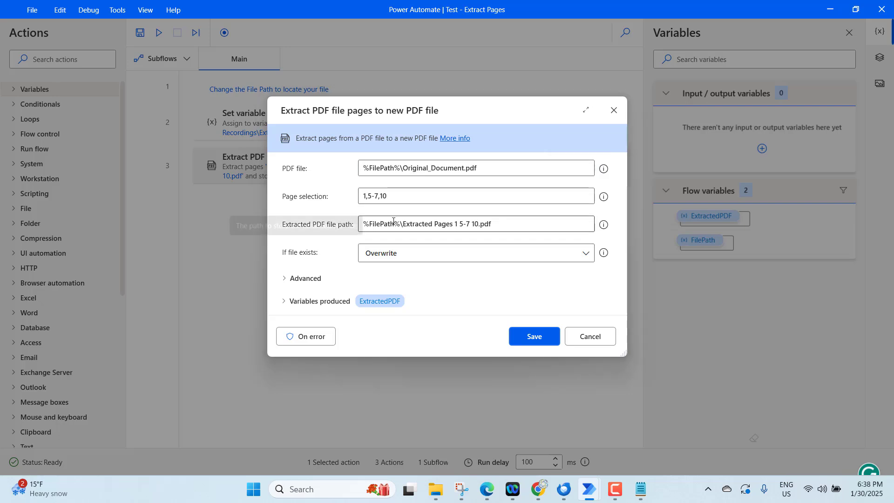
key("alt+Tab")
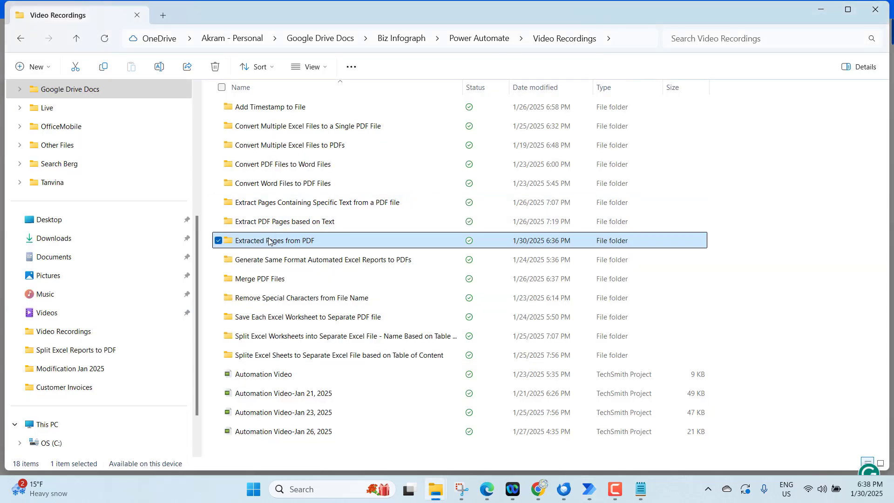
double_click(274, 235)
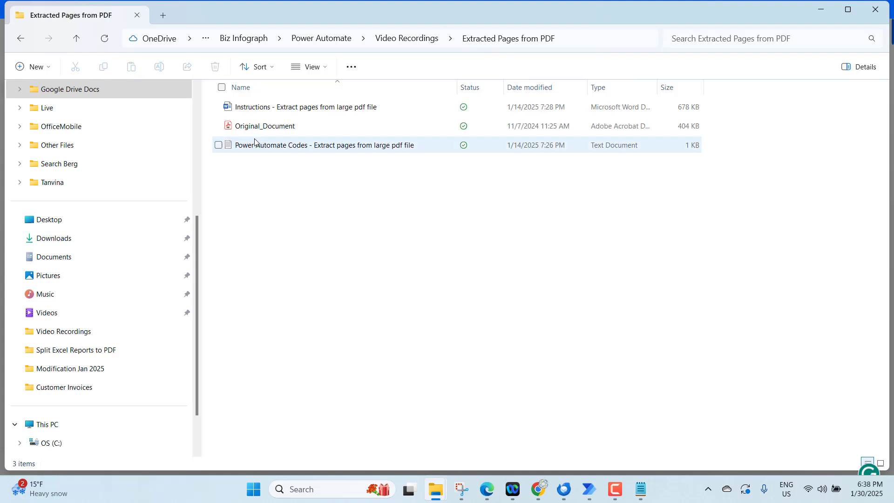
left_click(281, 132)
left_click(288, 130)
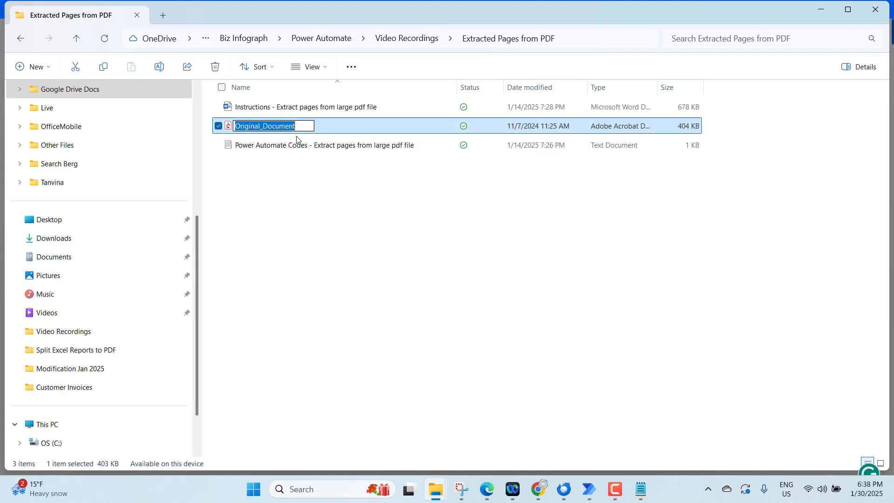
key("Escape")
key("alt+Tab")
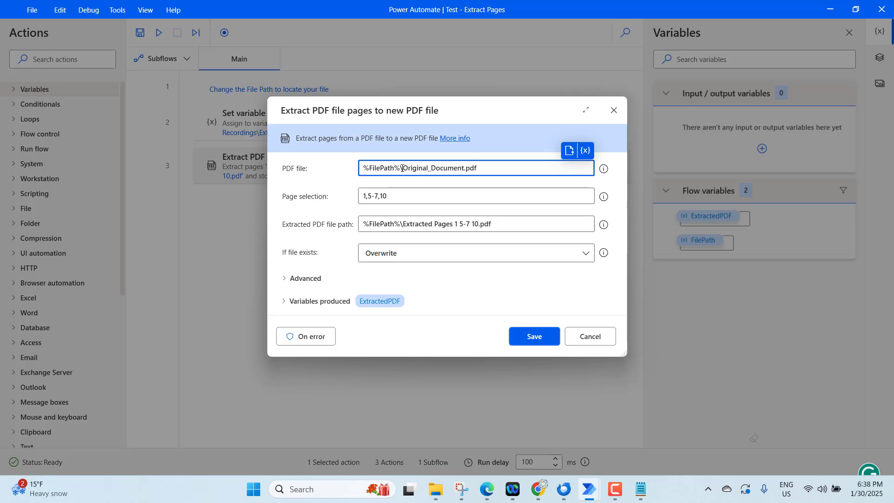
- Re-enter the source PDF file as the FilePath variable followed by \Original_Document.pdf
left_click_drag(402, 168, 336, 168)
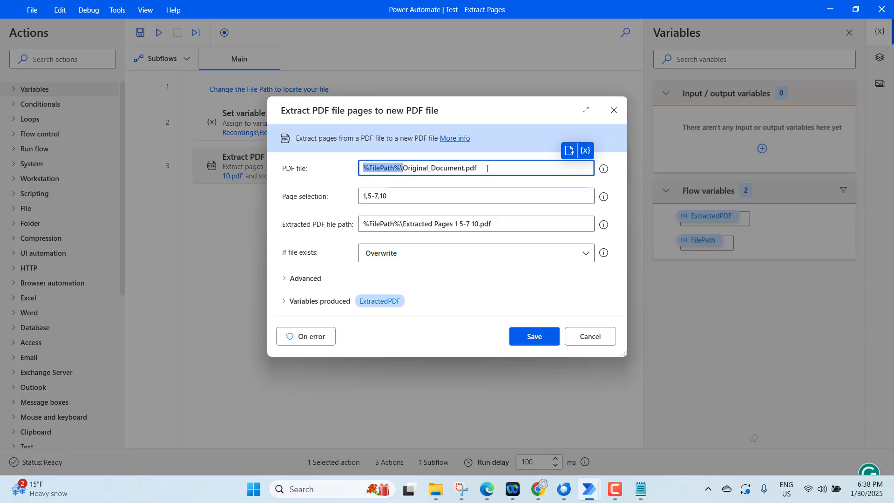
left_click_drag(486, 168, 288, 148)
key("BackSpace")
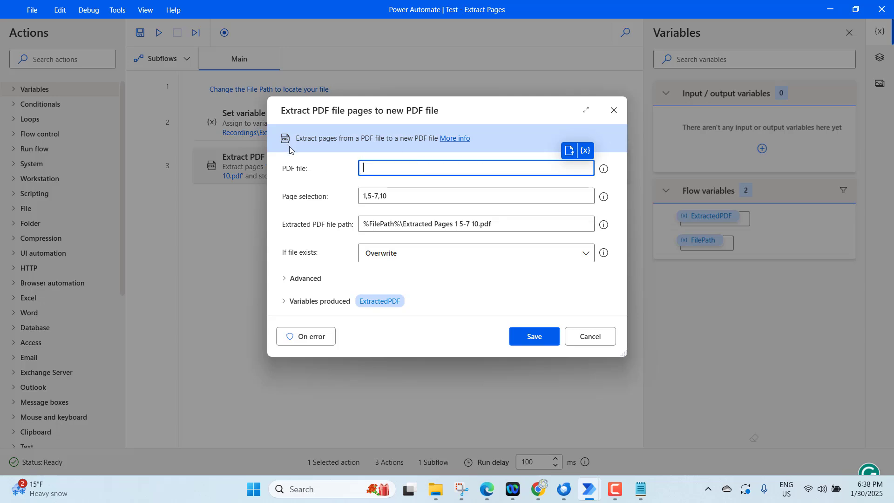
left_click(585, 155)
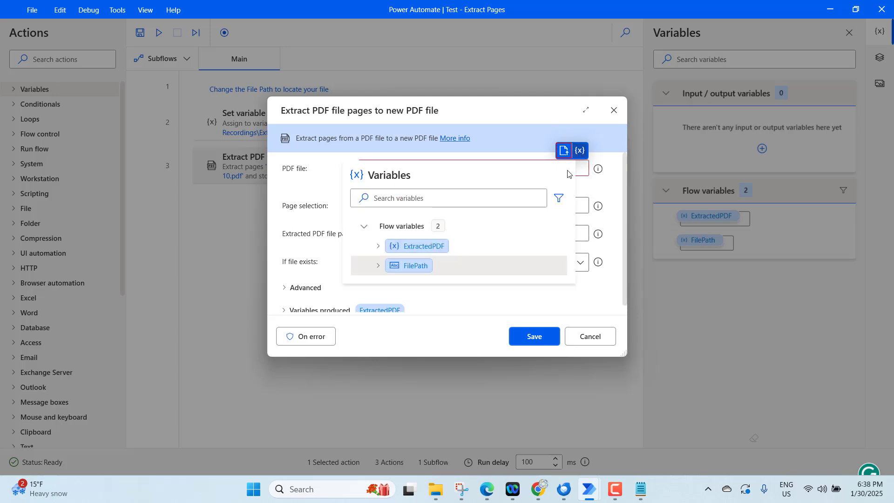
left_click(405, 267)
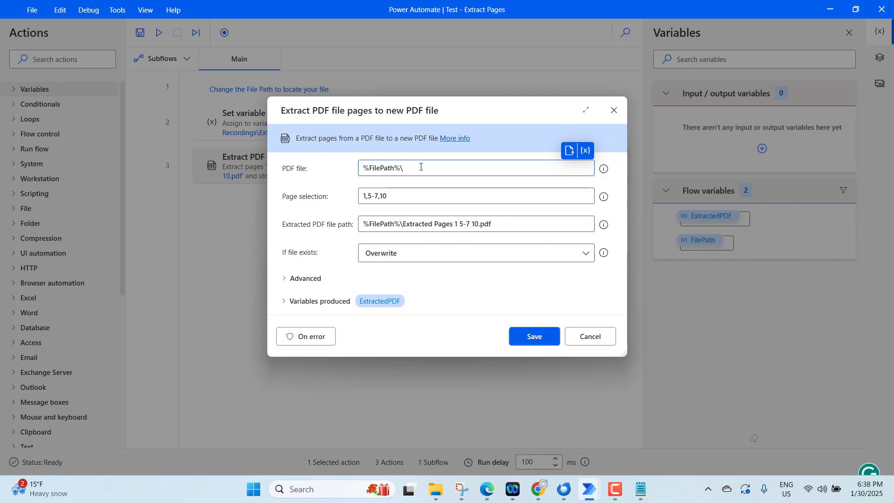
type("\\Original_Document.pdf")
- Review the page selection and the folder and file name parts of the extracted PDF file path
left_click(396, 197)
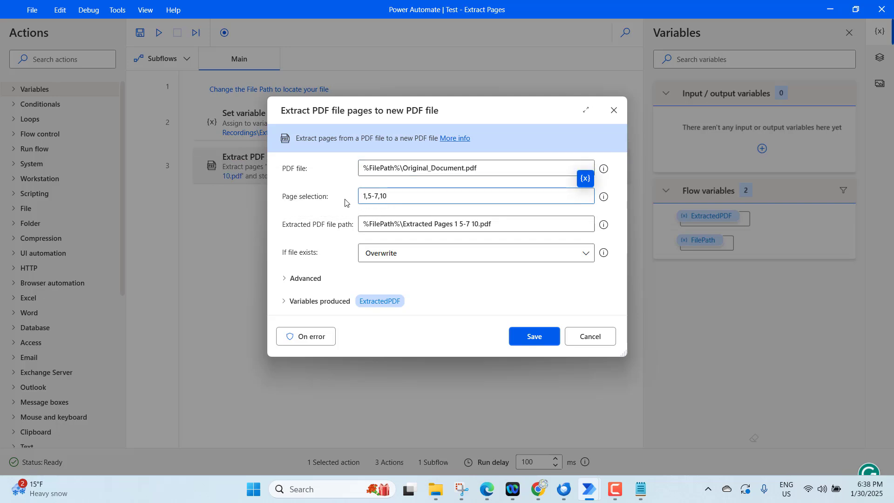
mouse_move(367, 196)
left_mouse_down()
mouse_move(359, 200)
mouse_move(369, 197)
left_mouse_up()
left_click(392, 197)
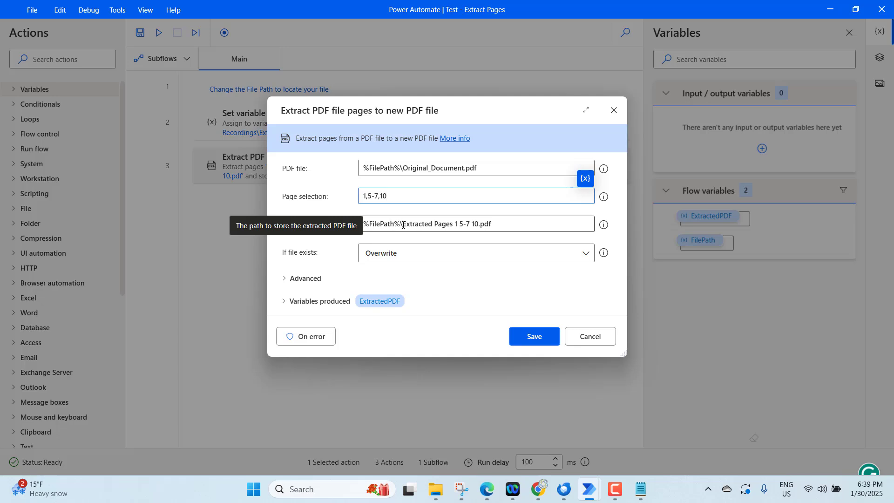
left_click_drag(403, 225, 350, 224)
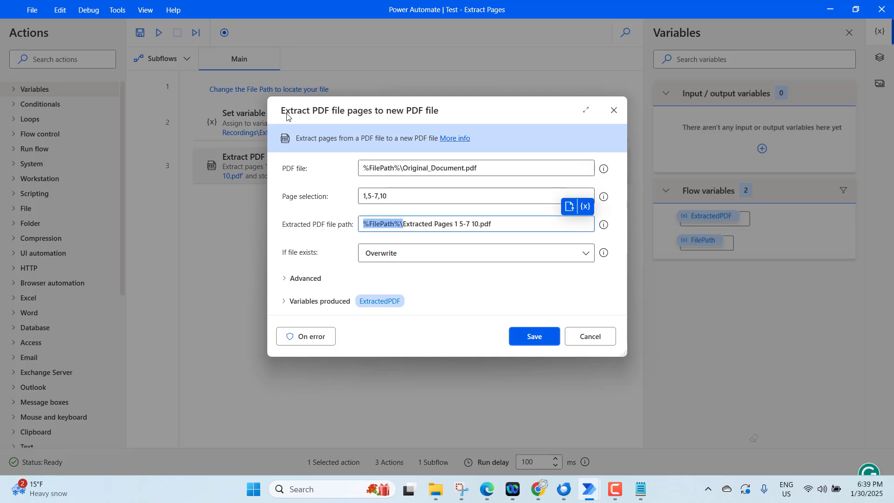
left_click_drag(343, 111, 337, 178)
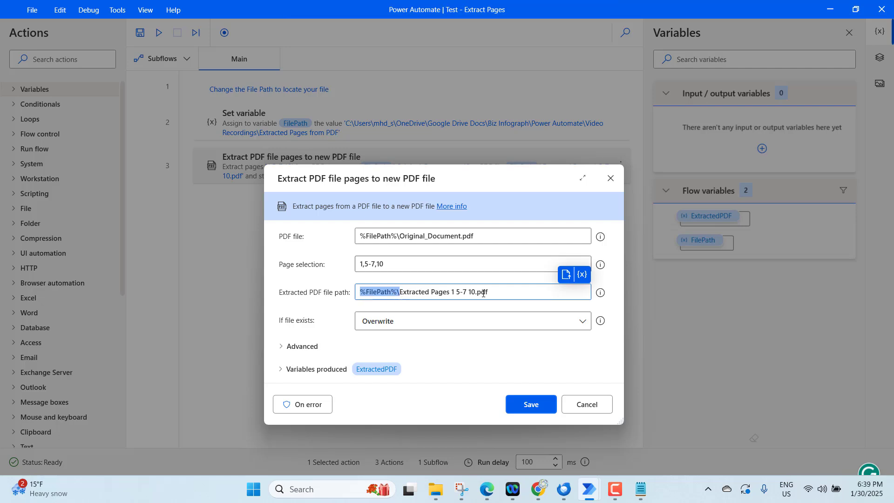
left_click_drag(475, 292, 402, 293)
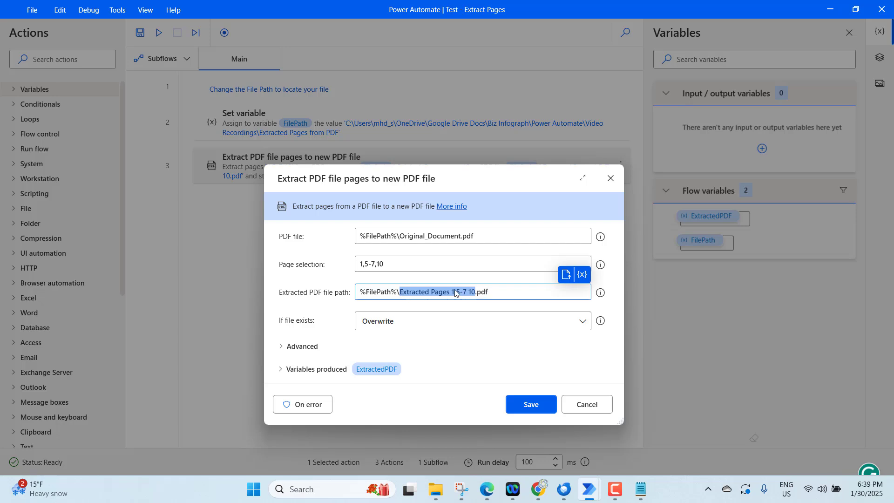
left_click(491, 294)
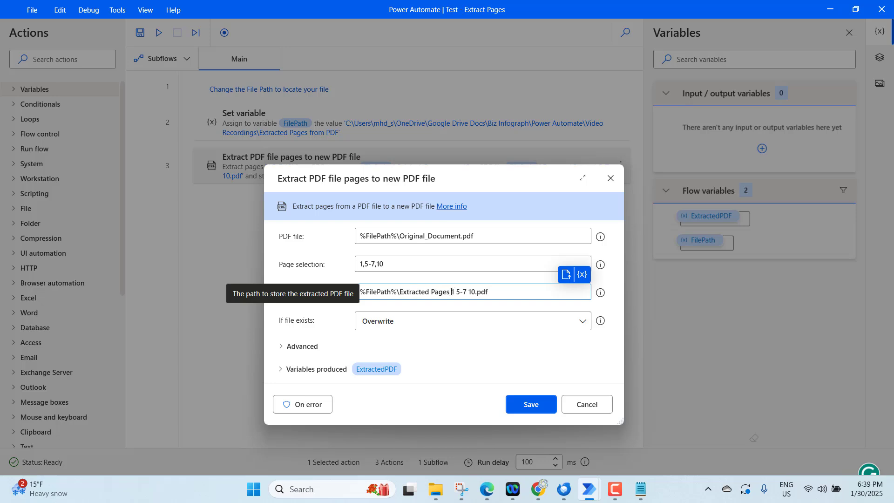
- Change the output file name to "Extracted PDF File 1 5-7 10.pdf" in the extracted PDF file path and save the action
double_click(432, 293)
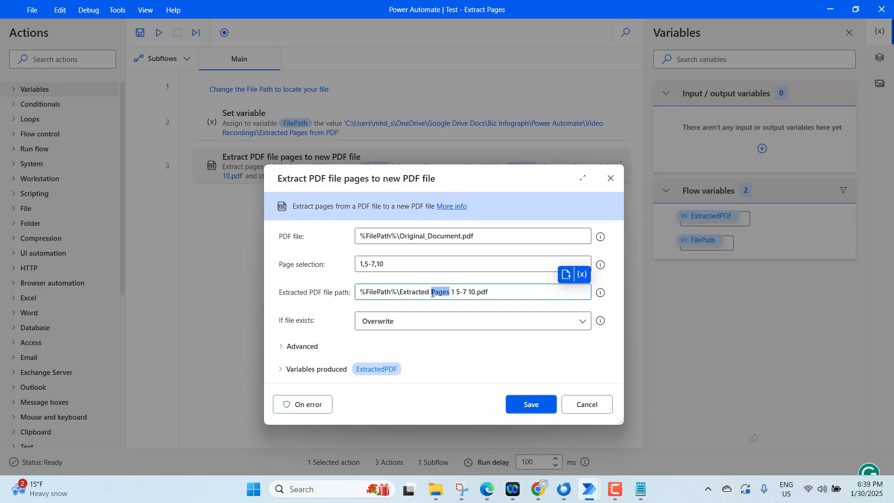
key("BackSpace")
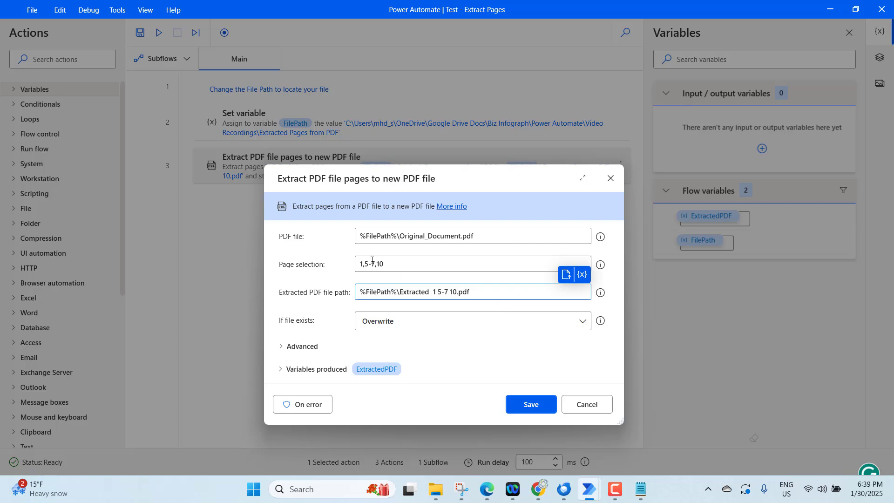
type("f")
key("BackSpace")
type("PDF File")
left_click(524, 406)
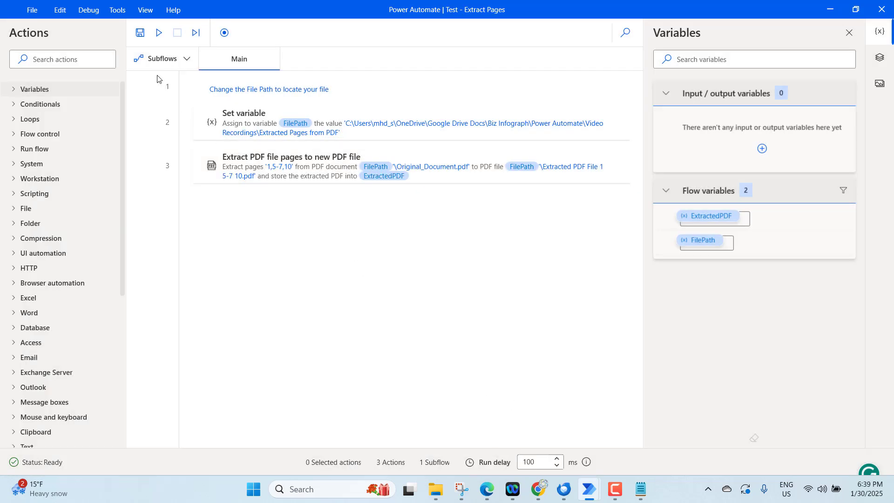
- Save the Test - Extract Pages flow and run it
left_click(140, 33)
left_click(160, 34)
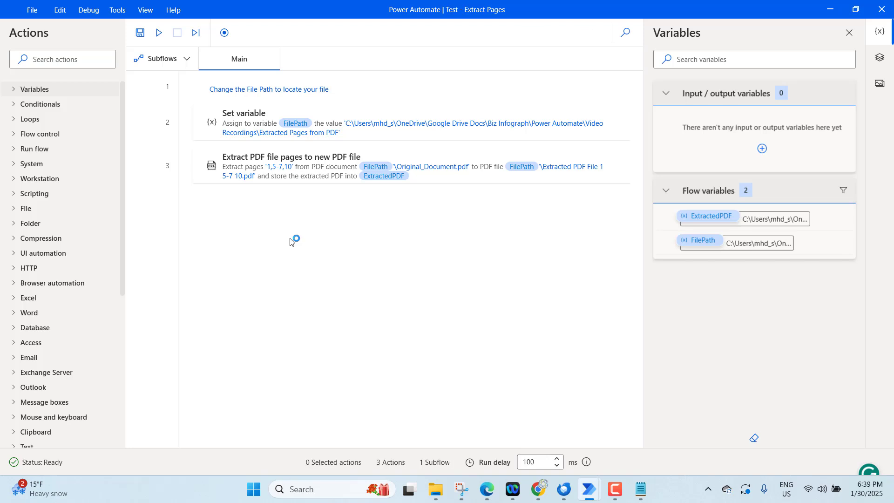
- Open Extracted PDF File 1 5-7 10 from the Extracted Pages from PDF folder in File Explorer and look through its pages to the end
mouse_move(438, 488)
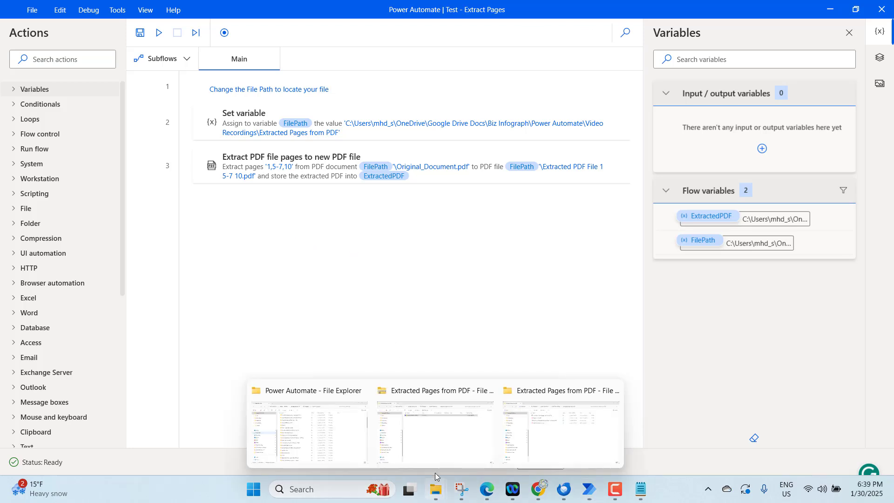
left_click(550, 454)
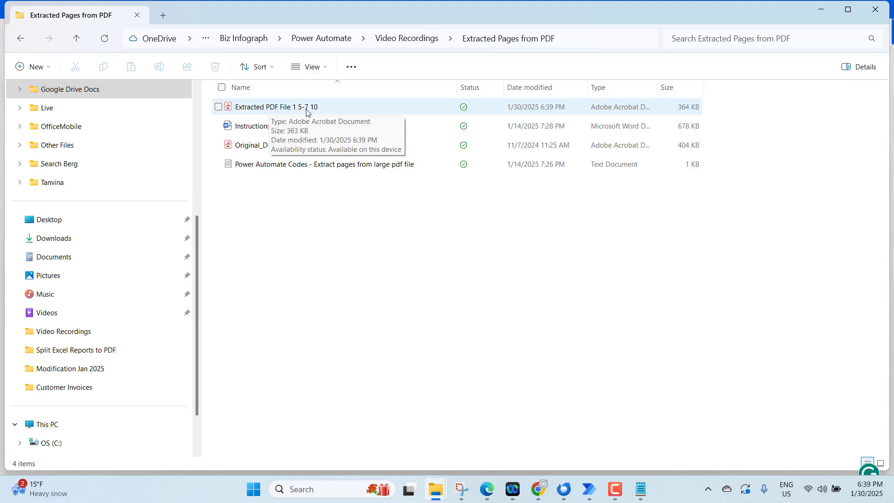
left_click(290, 111)
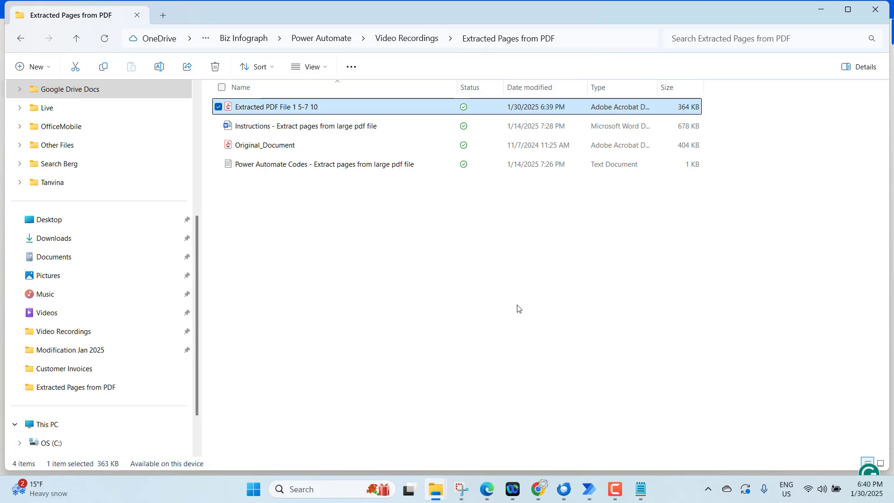
key("Return")
scroll(530, 312, "down", 5)
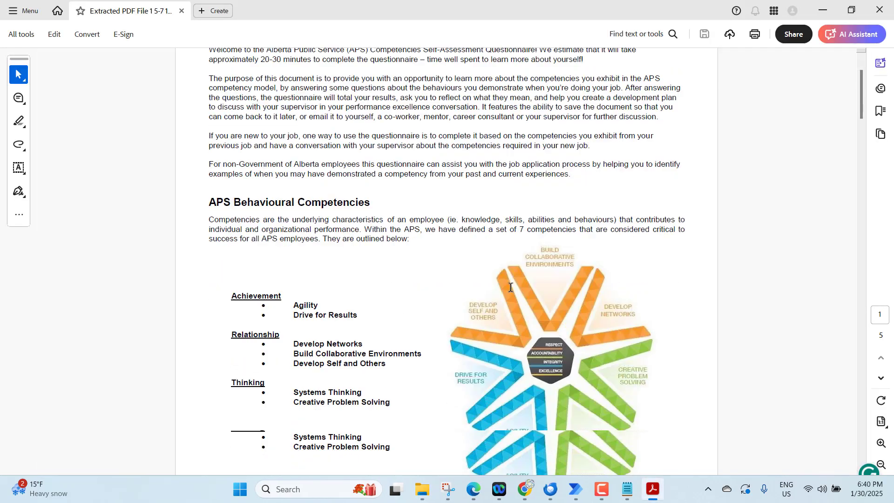
scroll(540, 318, "down", 10)
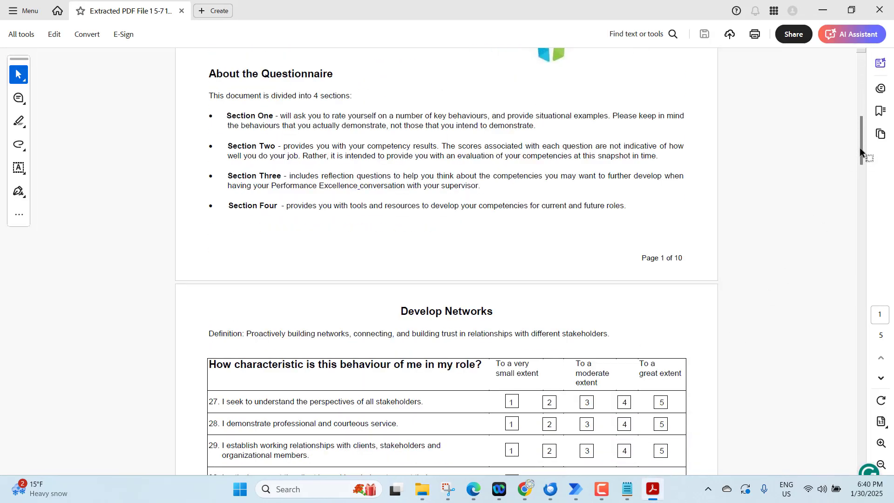
left_click_drag(862, 170, 858, 425)
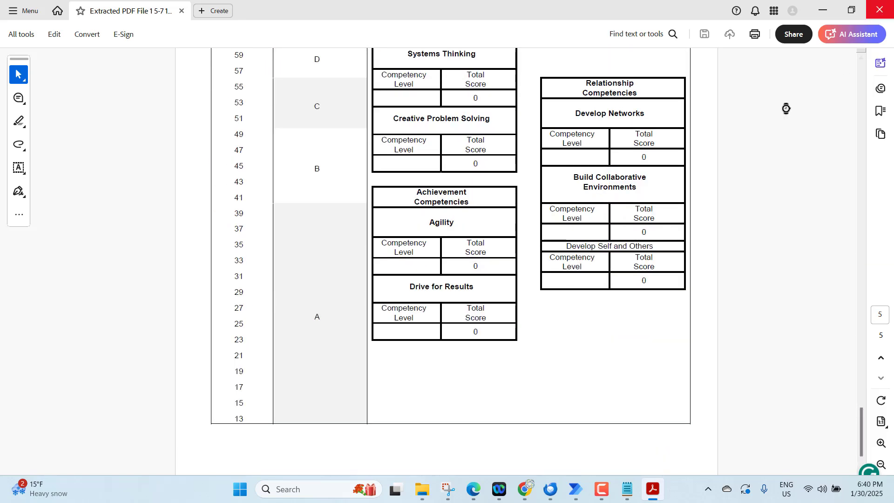